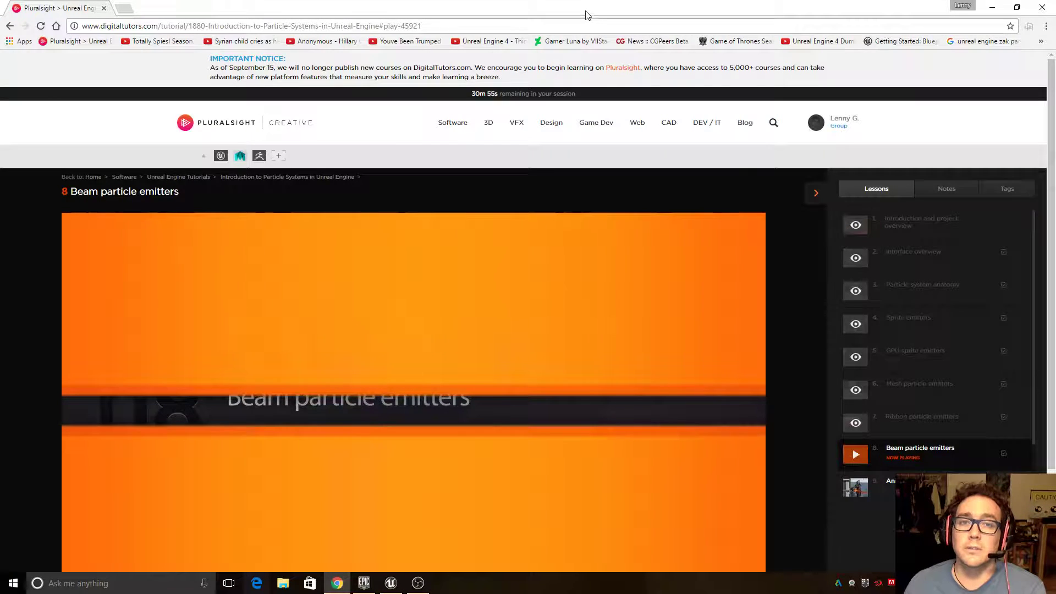
Step: Switch to Unreal Editor and examine the spark, lava rock and smoke trail effects around the central cave rock in the 02_BeginMine level
left_click_drag(587, 13, 1055, 193)
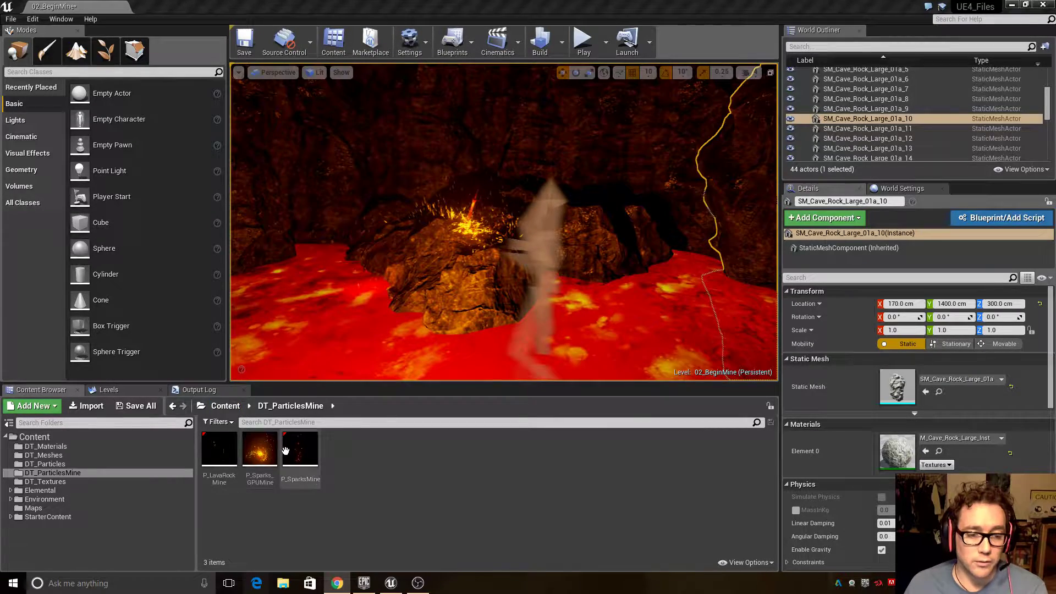
left_click(538, 220)
right_click_drag(538, 220, 457, 214)
mouse_move(505, 241)
right_mouse_down()
mouse_move(509, 261)
mouse_move(495, 259)
mouse_move(505, 241)
right_mouse_up()
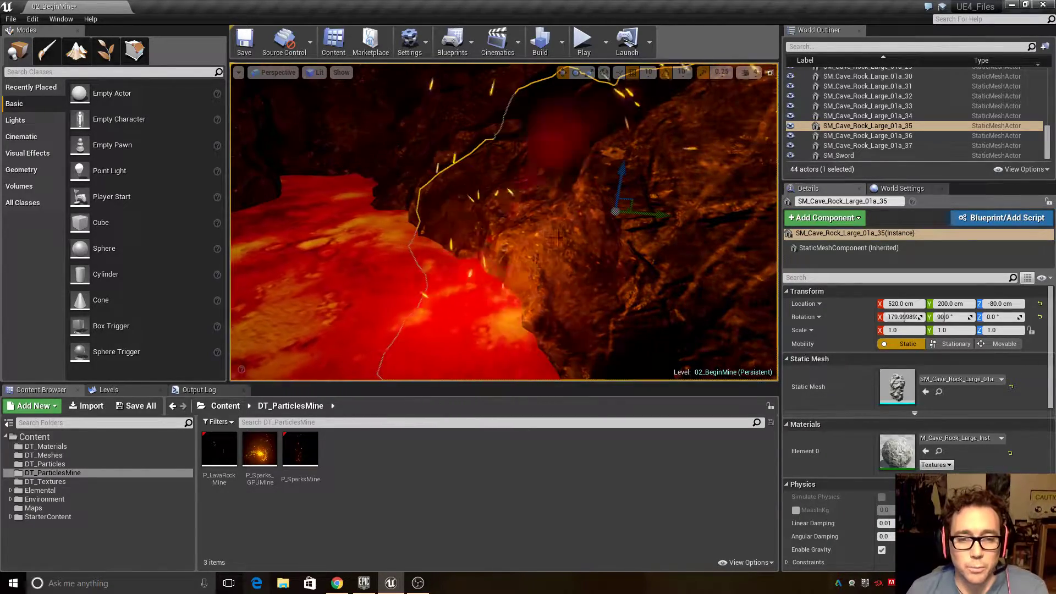
key("f")
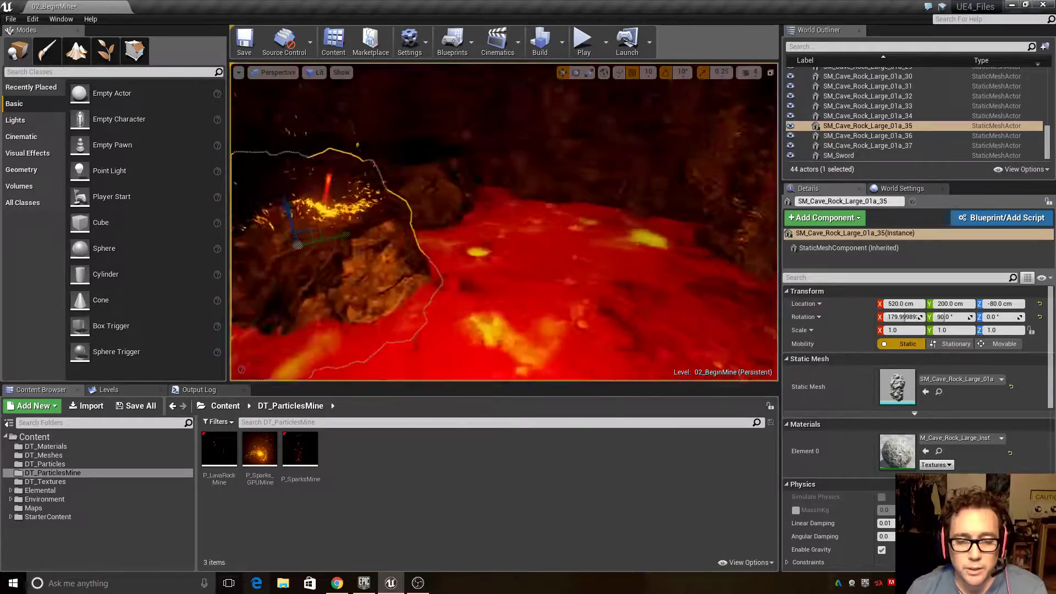
right_click_drag(503, 222, 478, 236)
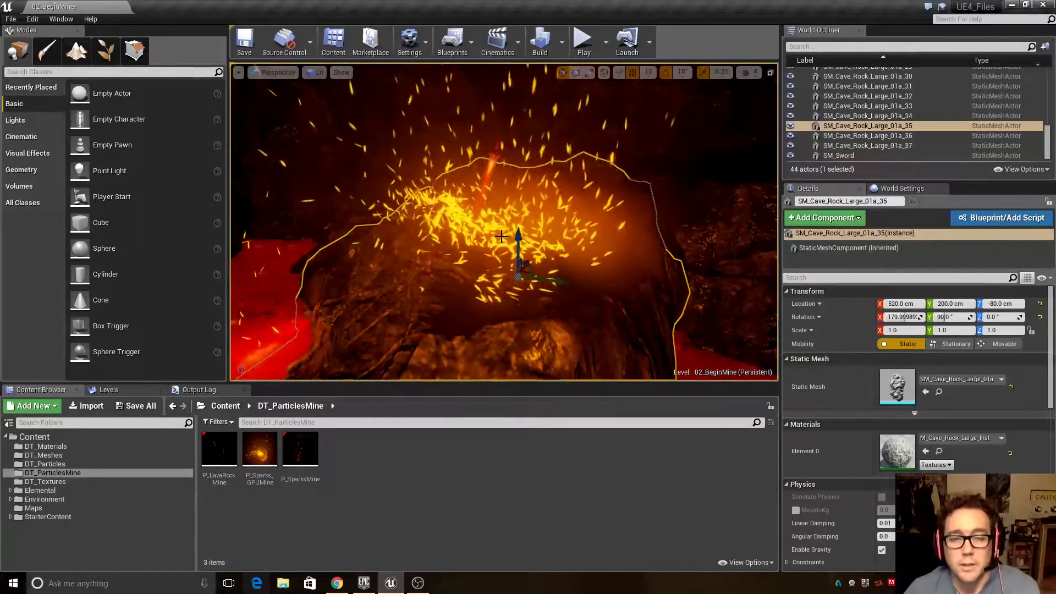
scroll(420, 233, "down", 6)
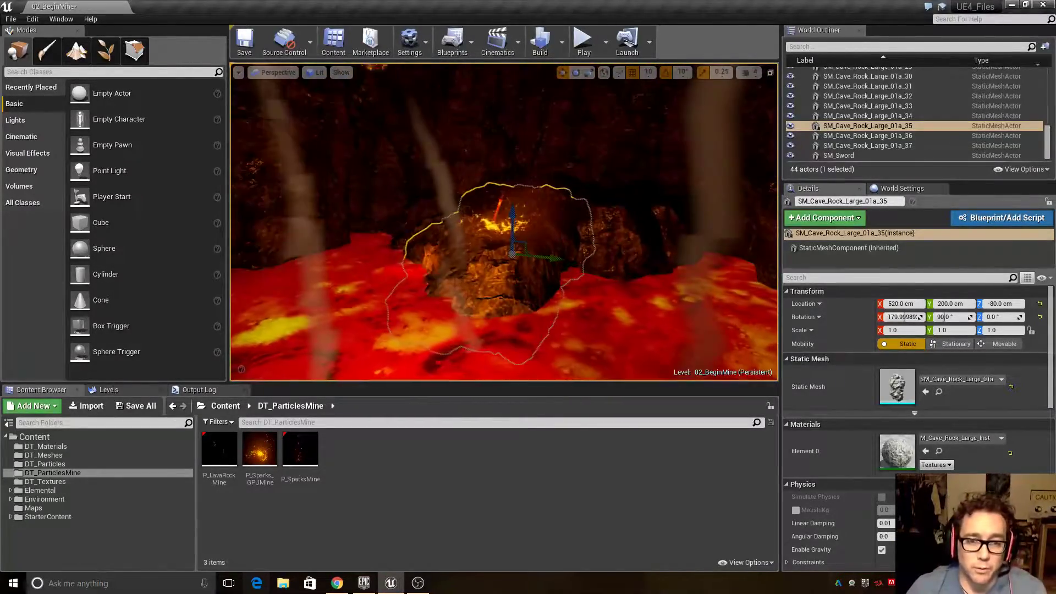
scroll(419, 233, "up", 4)
scroll(420, 231, "down", 3)
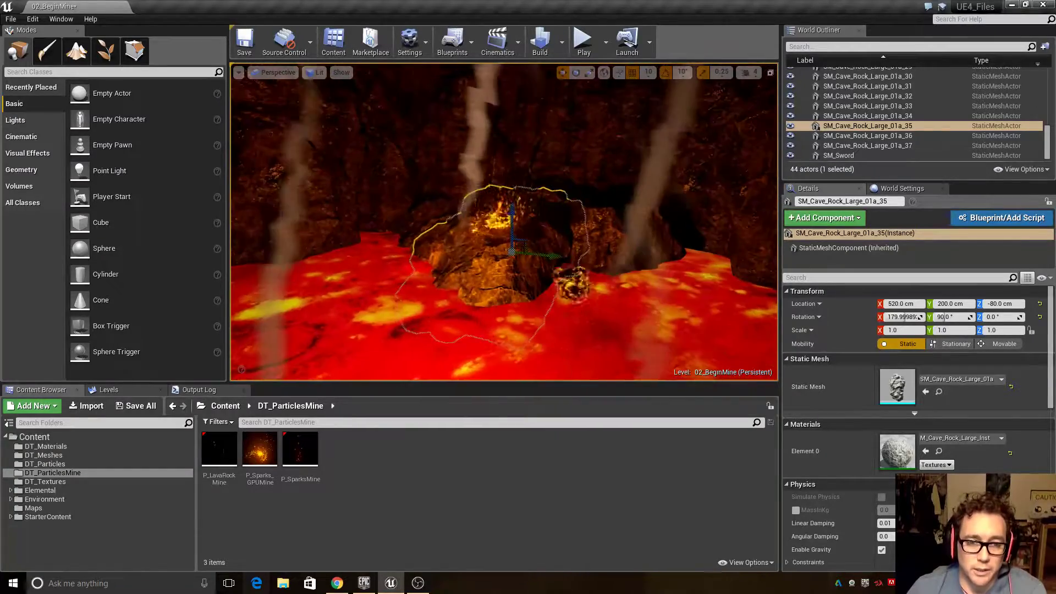
scroll(561, 195, "down", 2)
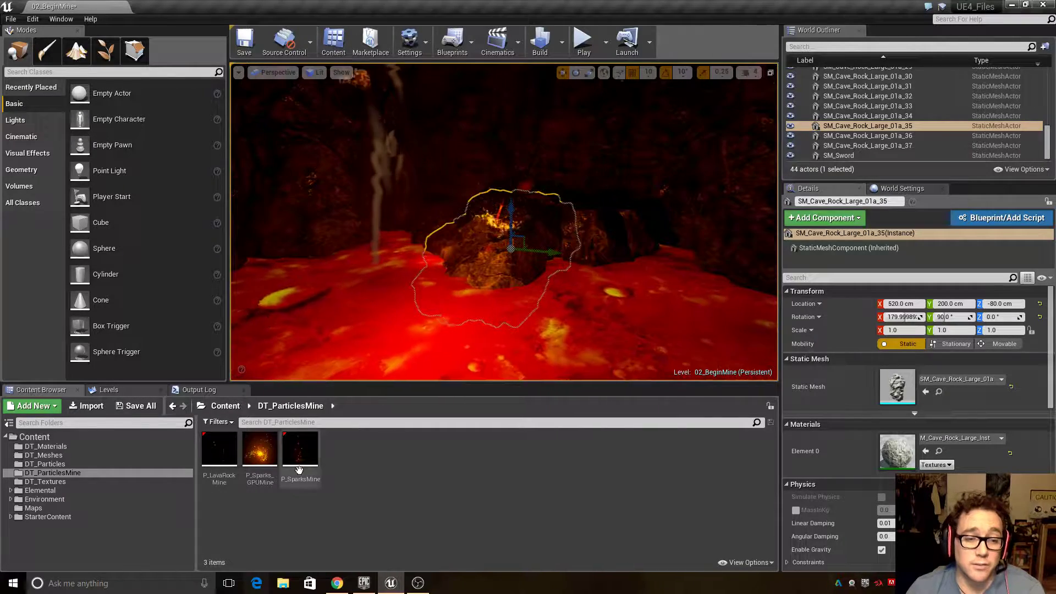
Step: Open the P_LavaRockMine particle system from the DT_ParticlesMine folder to view its emitters, and return to the level
left_click(219, 451)
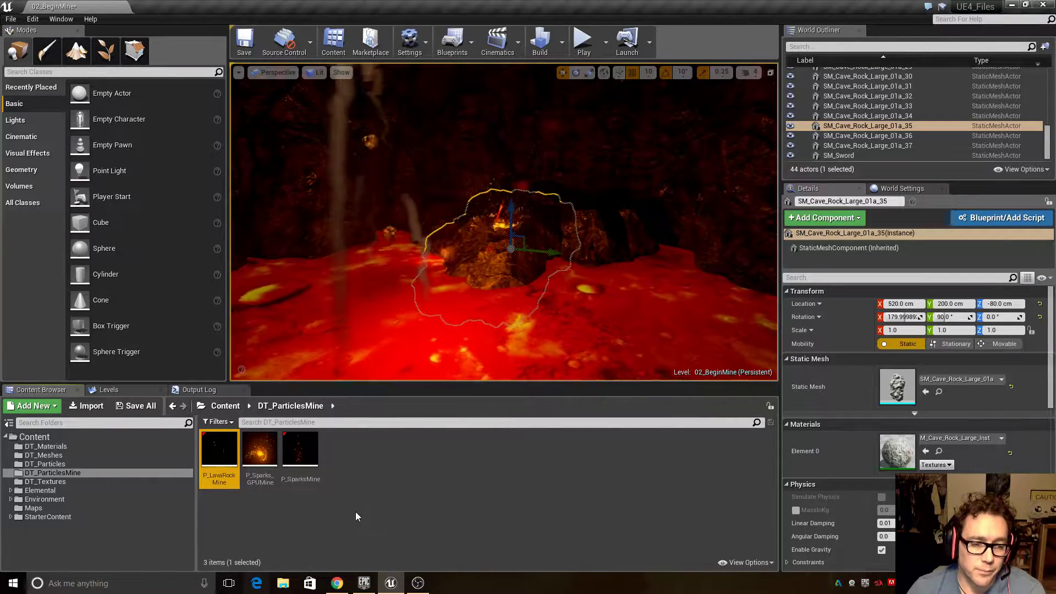
double_click(219, 451)
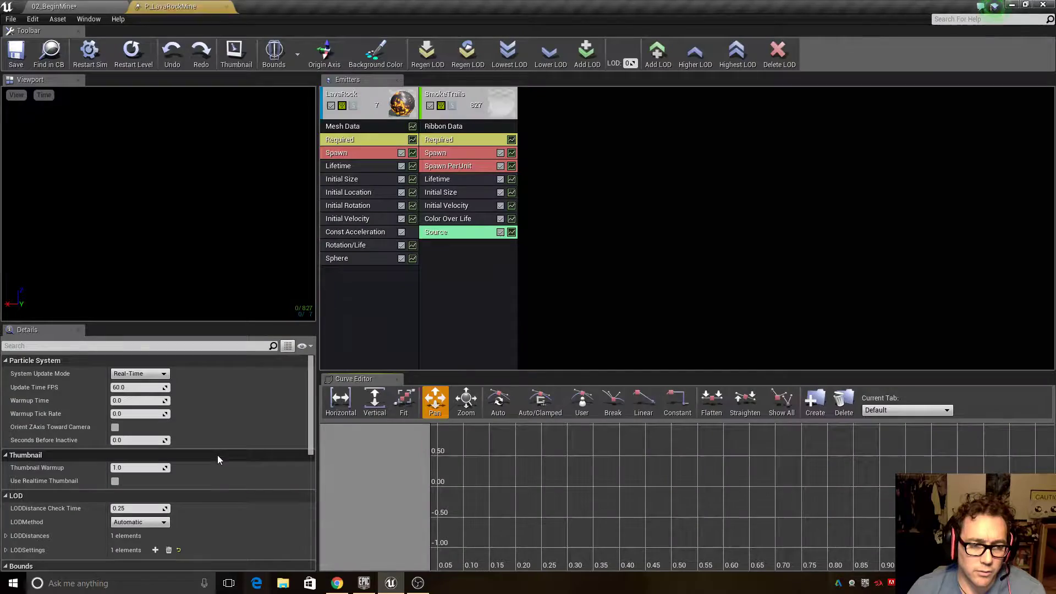
left_click(54, 6)
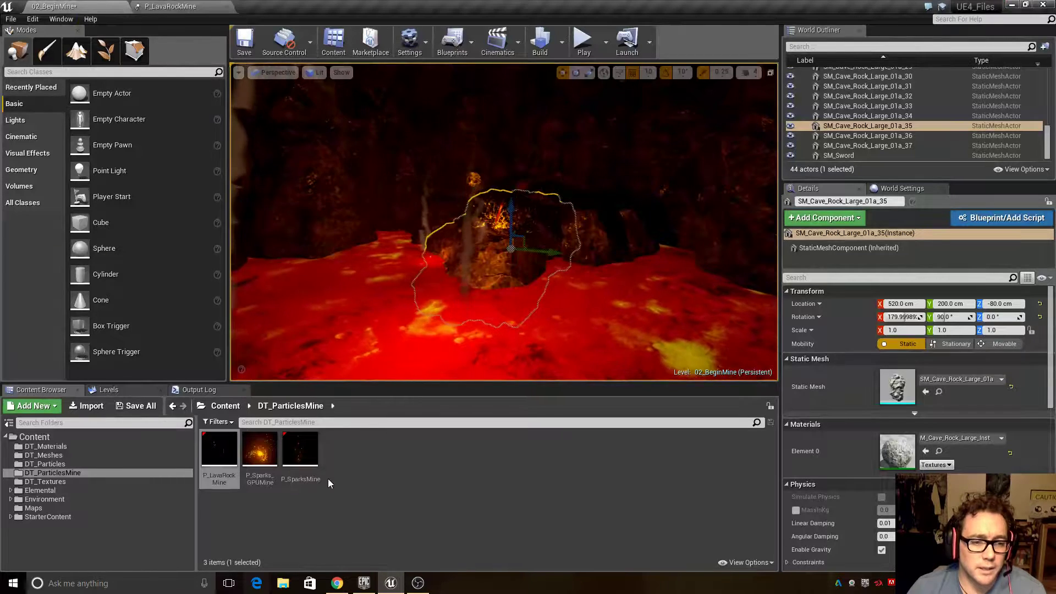
Step: Open the P_SparksMine particle system, inspect the Orbit module's settings, and return to the level
double_click(299, 451)
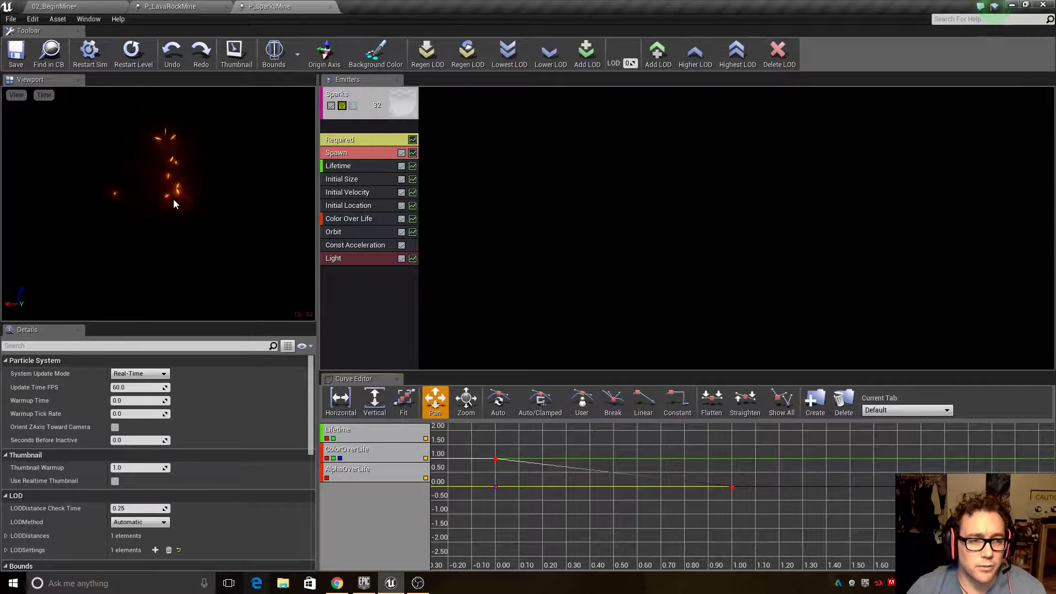
left_click(18, 96)
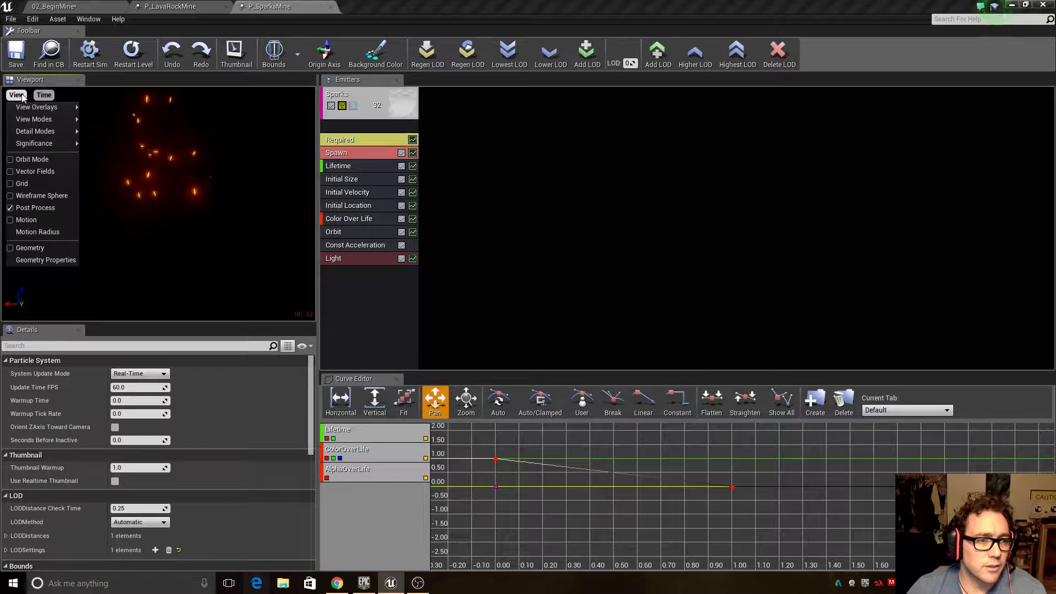
left_click(41, 171)
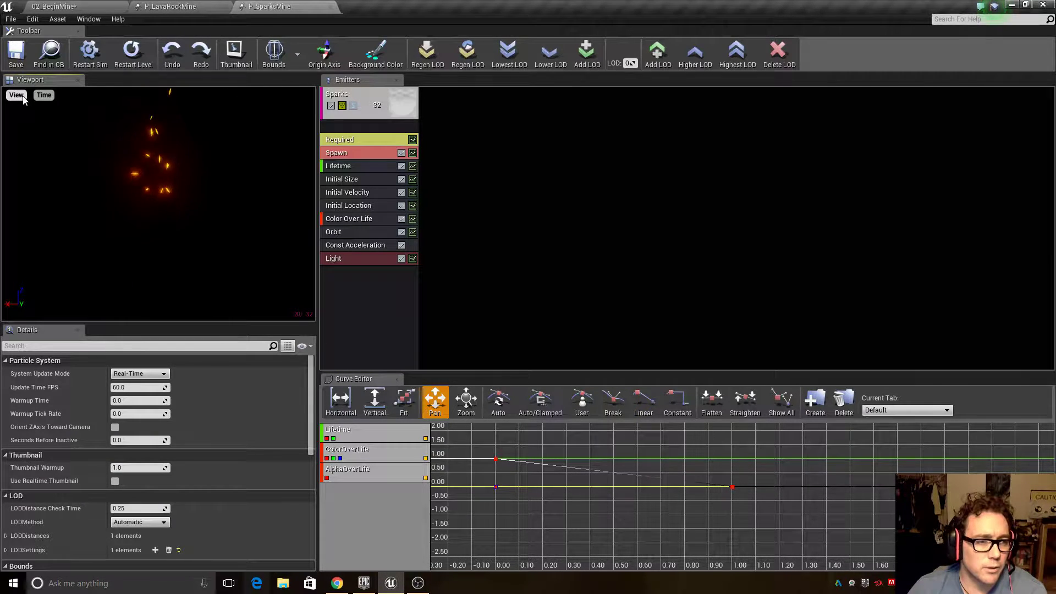
left_click(349, 233)
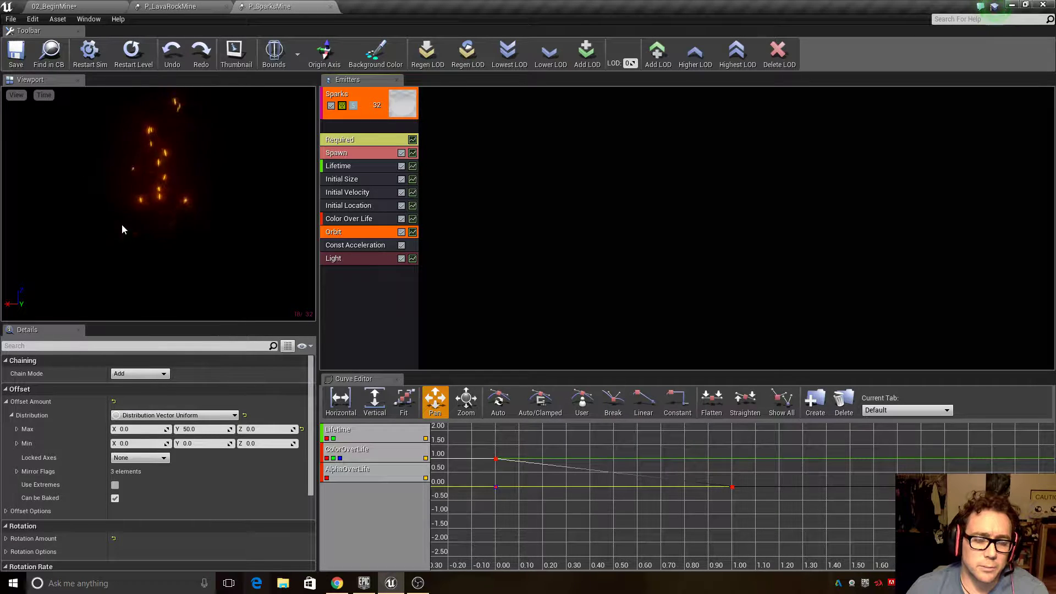
left_click(162, 6)
left_click(55, 6)
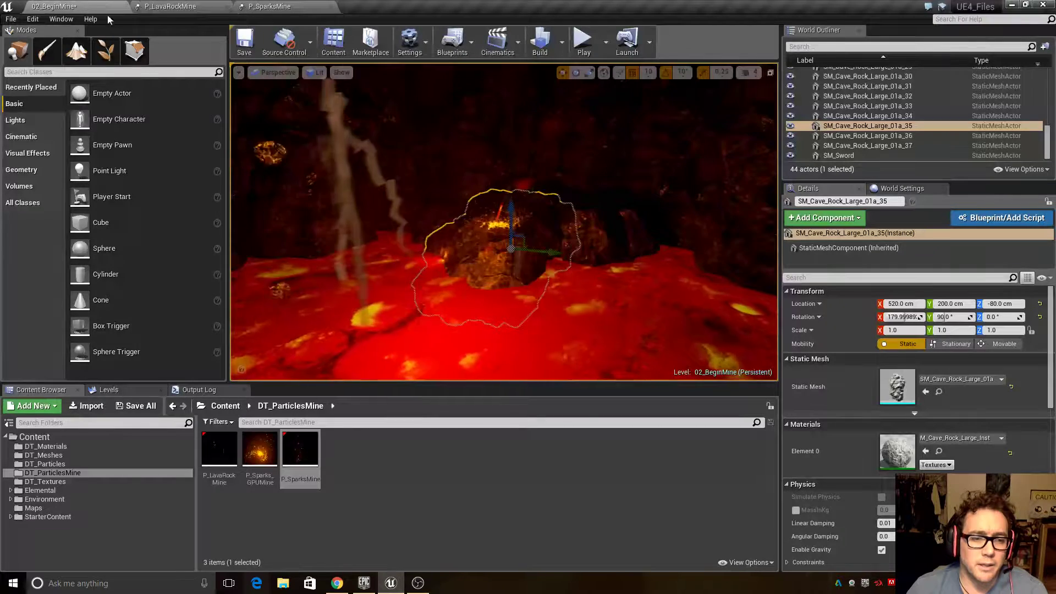
Step: Open the P_Sparks_GPUMine particle system and display its vector fields in the preview
double_click(256, 459)
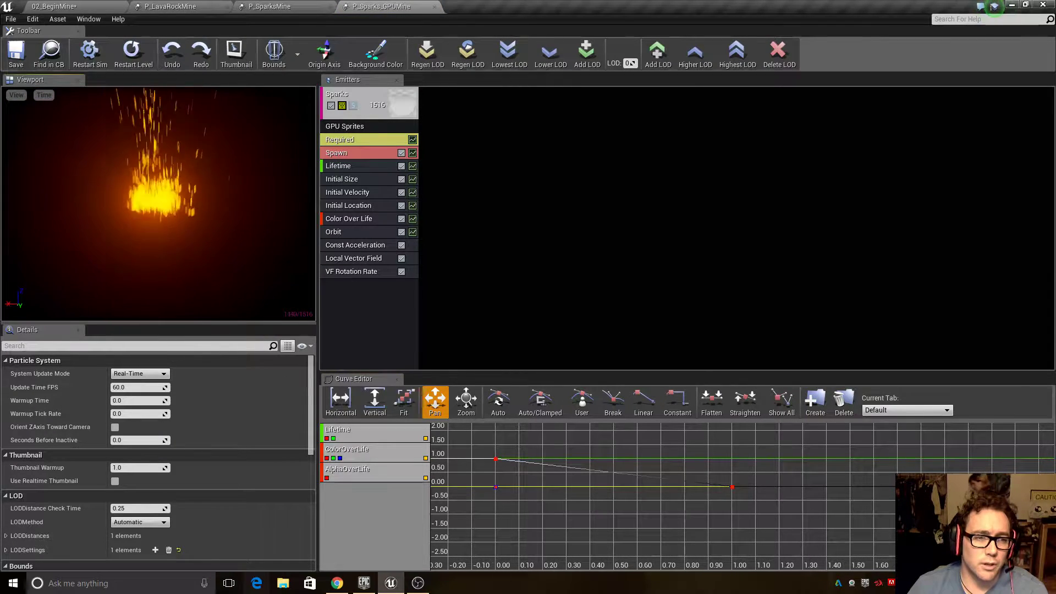
left_click(16, 96)
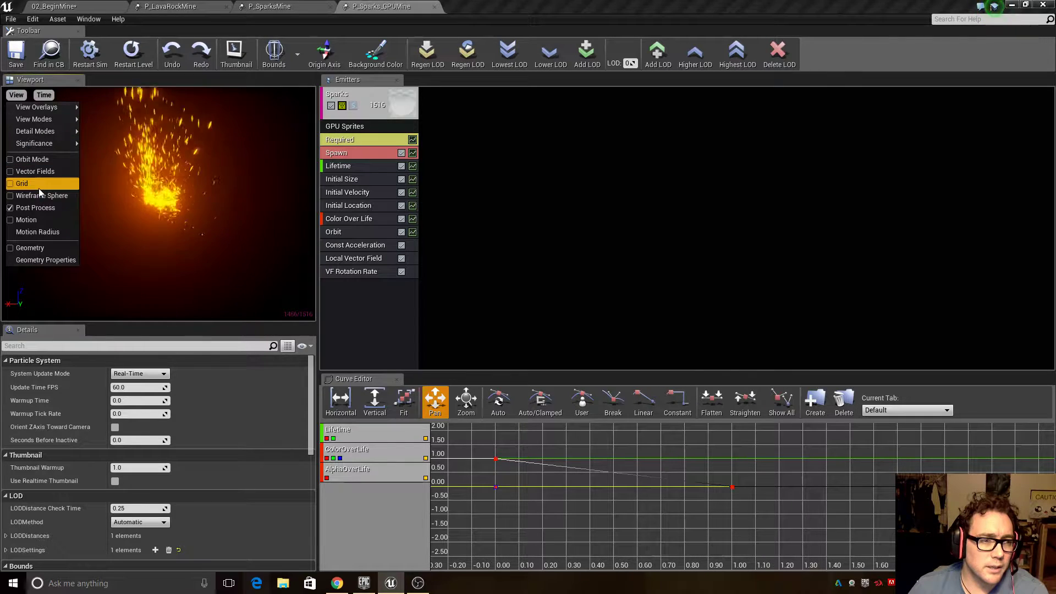
left_click(40, 172)
left_click_drag(41, 171, 150, 205)
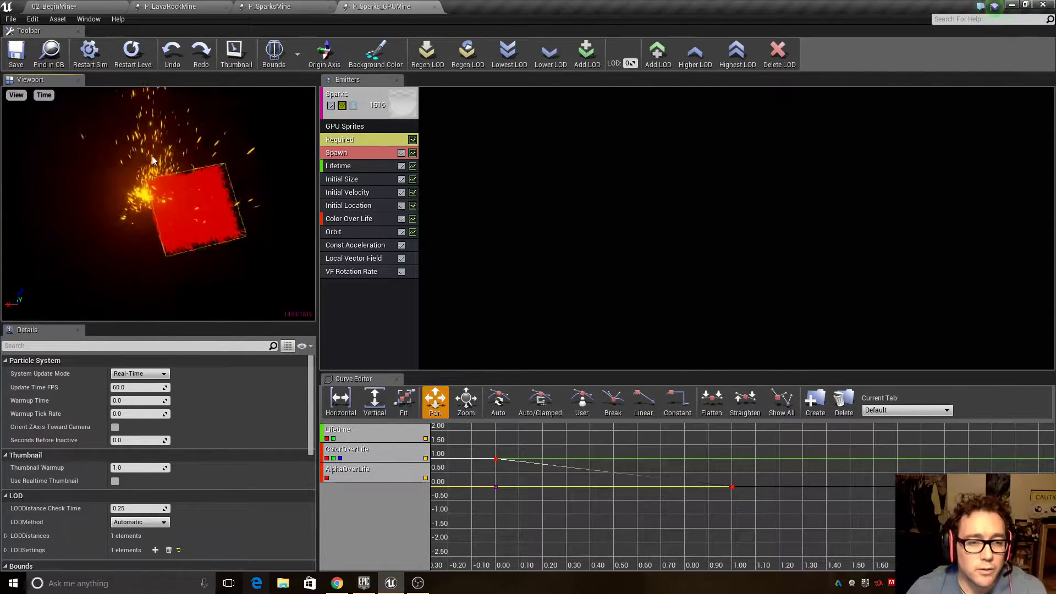
Step: Compare the GPU sparks with the VF Rotation Rate module disabled and re-enabled, hiding the vector field display
left_click(401, 272)
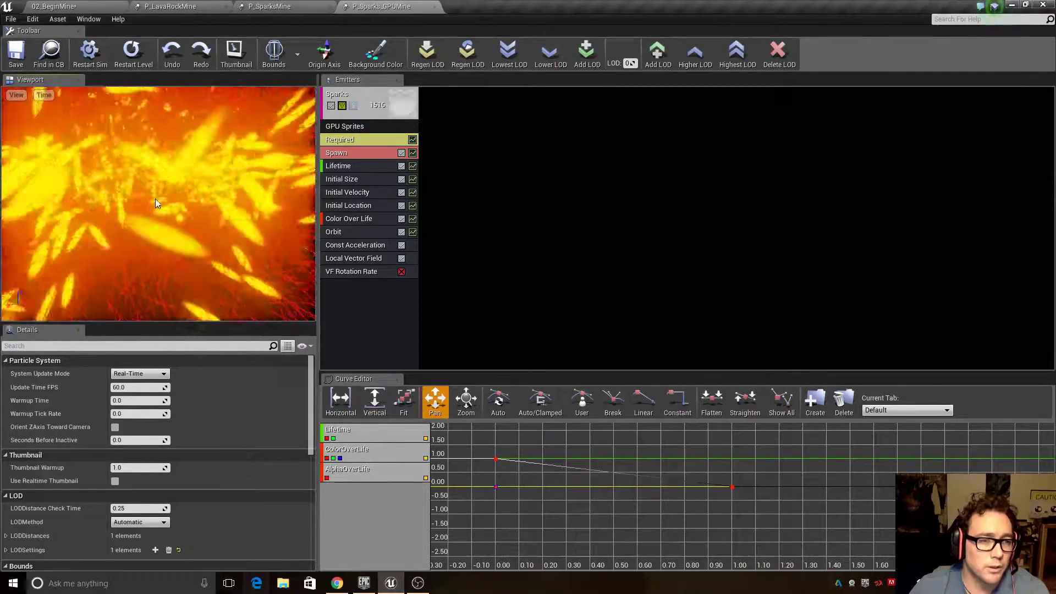
left_click(17, 94)
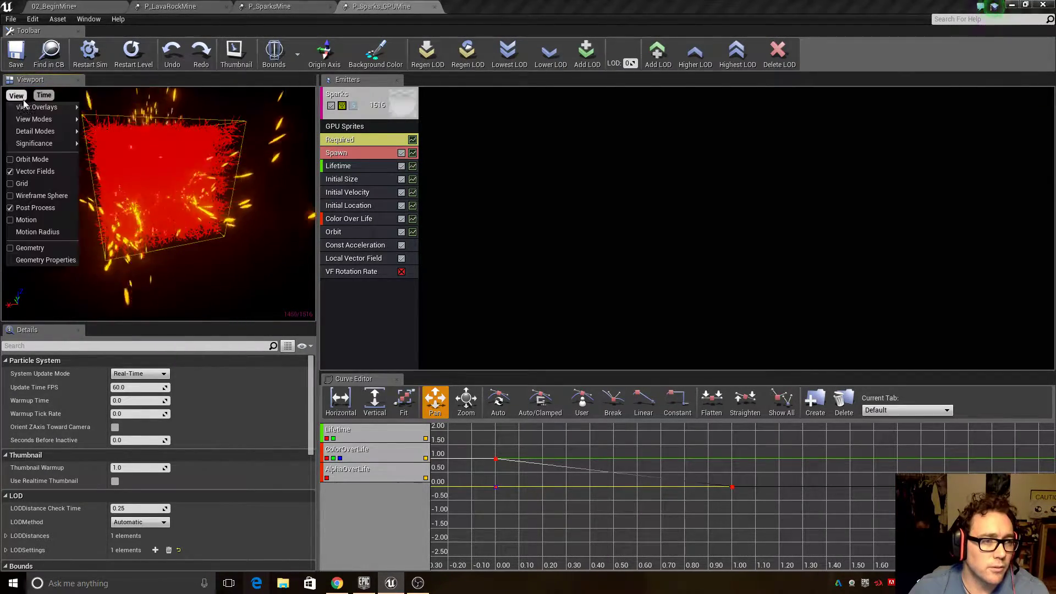
left_click(31, 159)
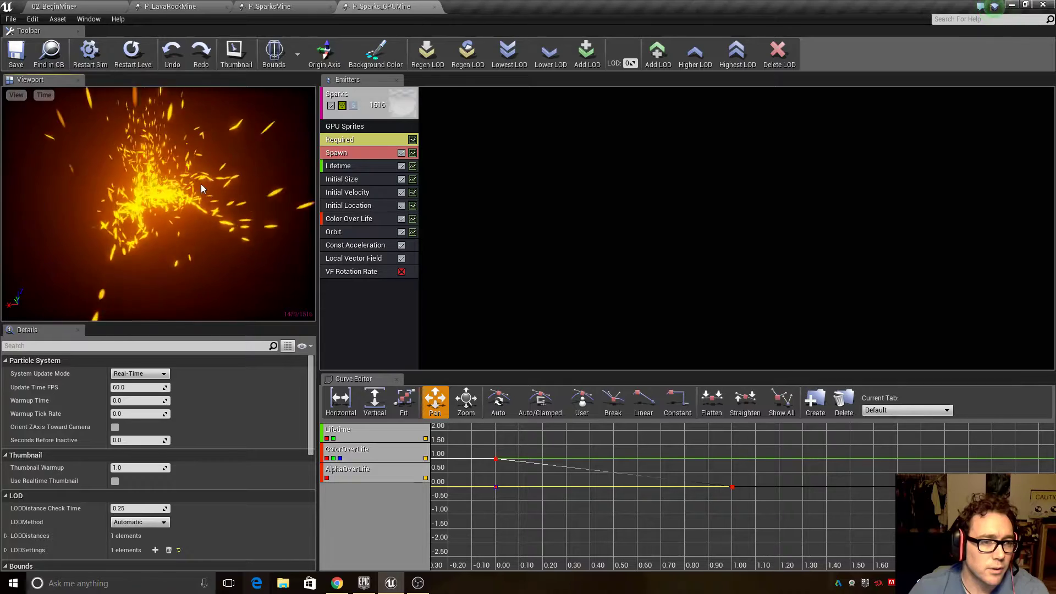
left_click_drag(163, 205, 164, 206)
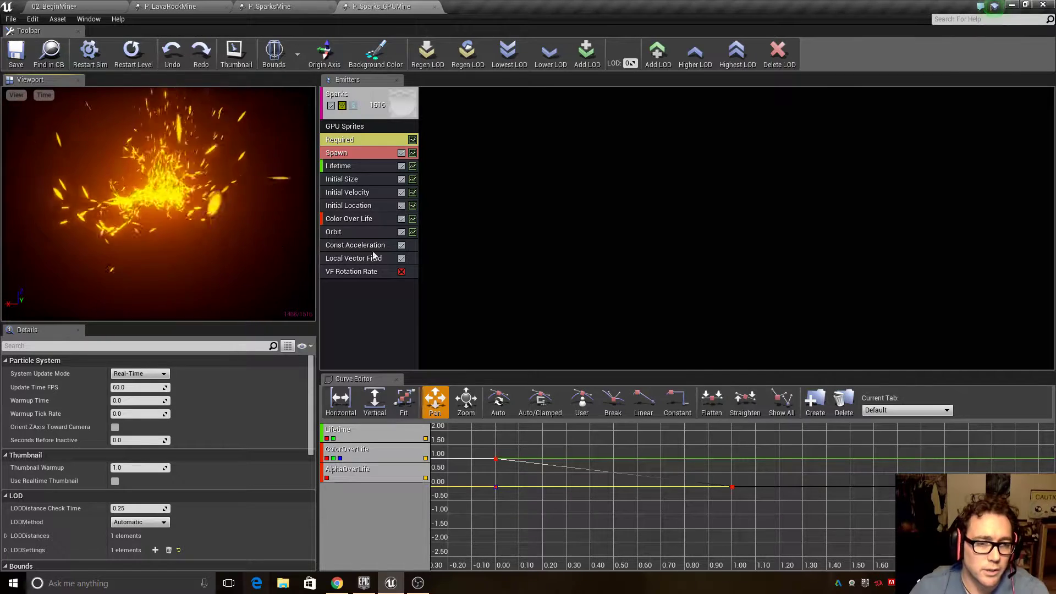
left_click(401, 273)
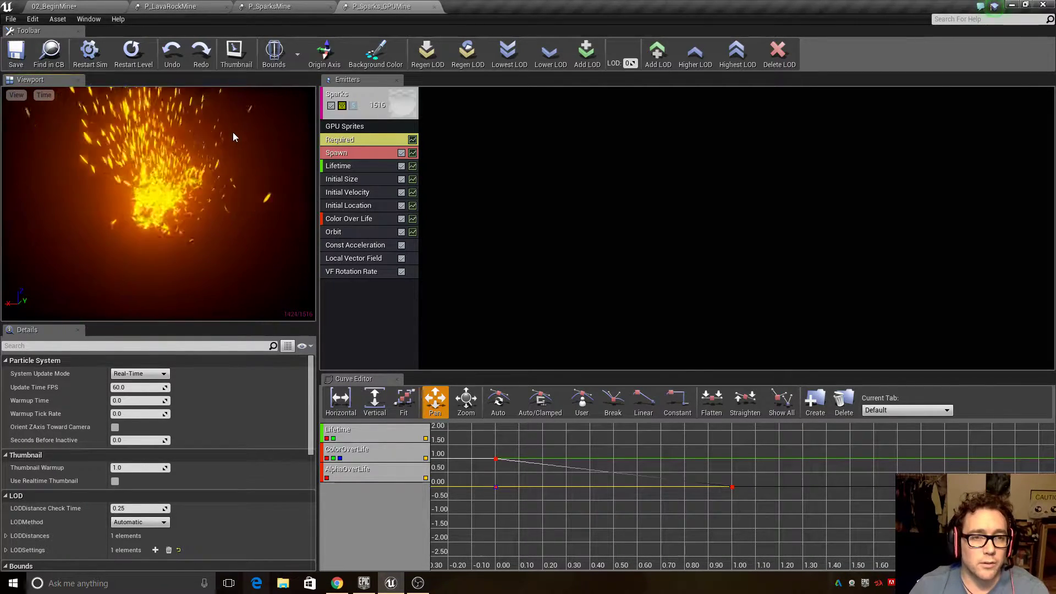
Step: Inspect P_LavaRockMine's Mesh Data and smoke trail Source modules, switching the LavaRock emitter's Initial Rotation off and back on
left_click(193, 5)
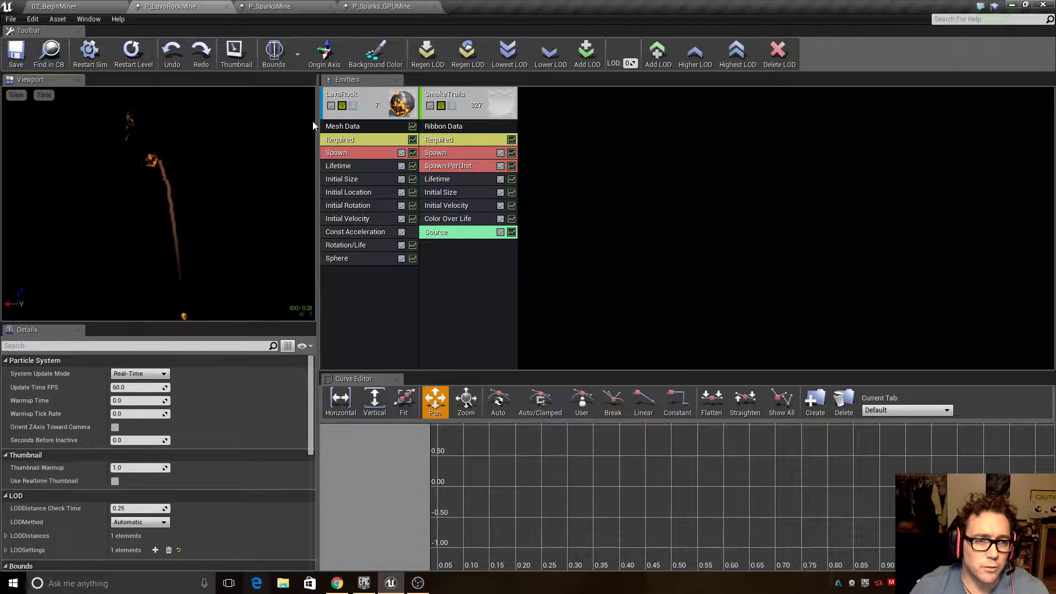
left_click(348, 126)
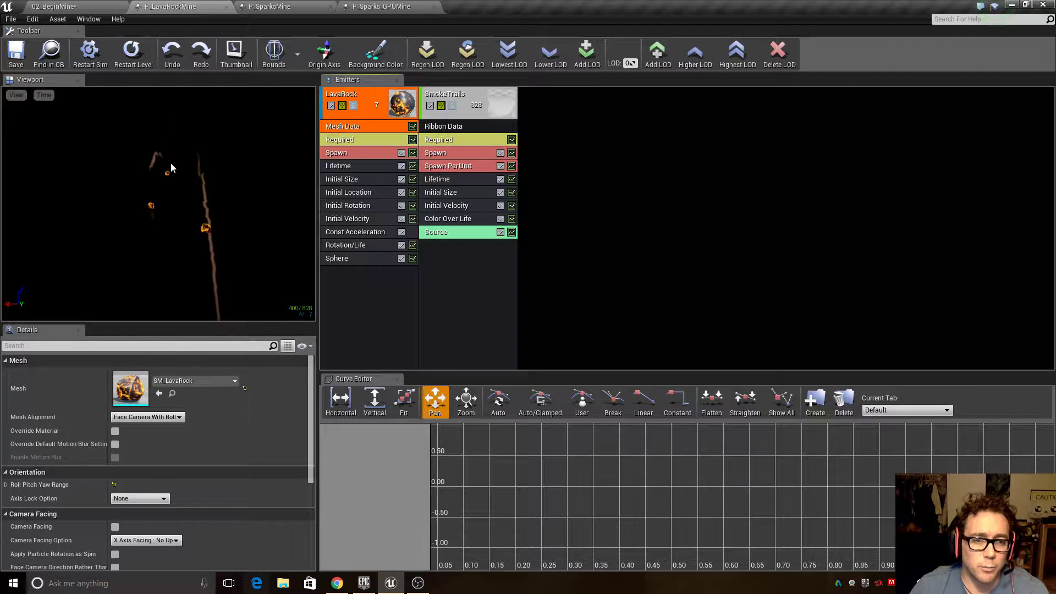
left_click(465, 263)
left_click(457, 231)
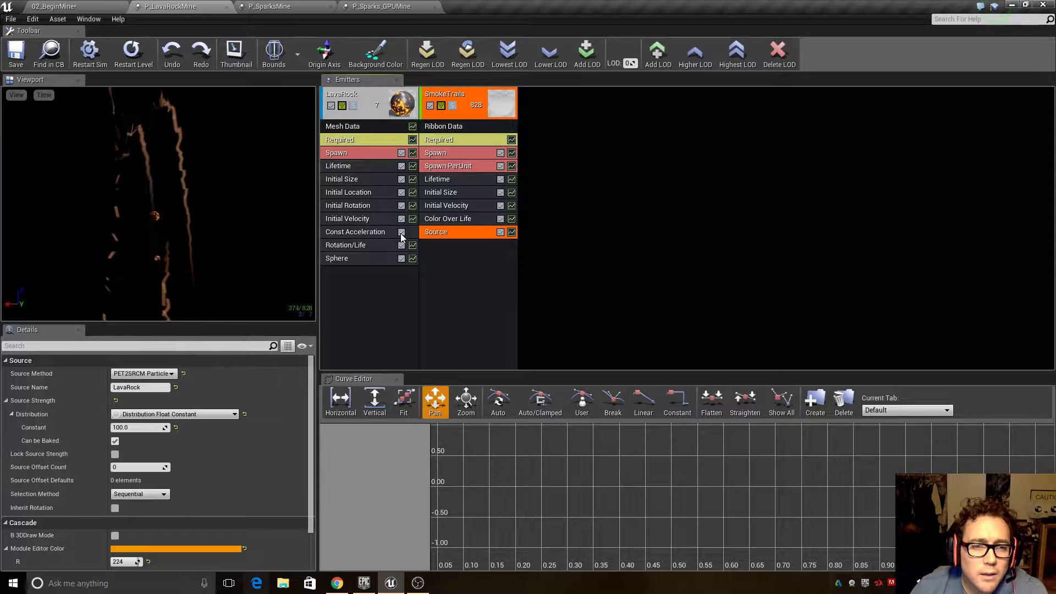
left_click(401, 207)
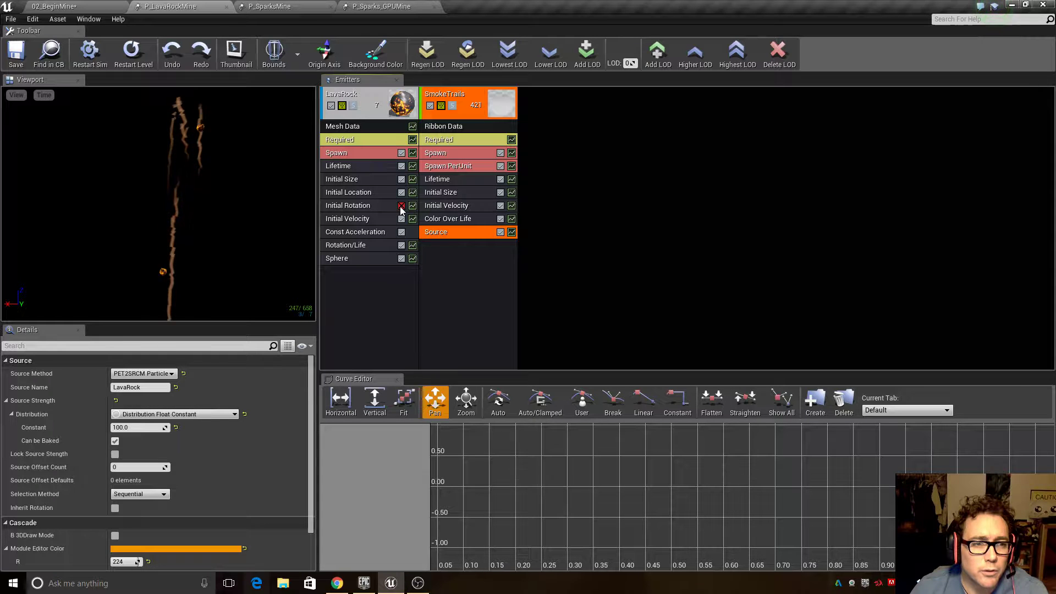
left_click(400, 207)
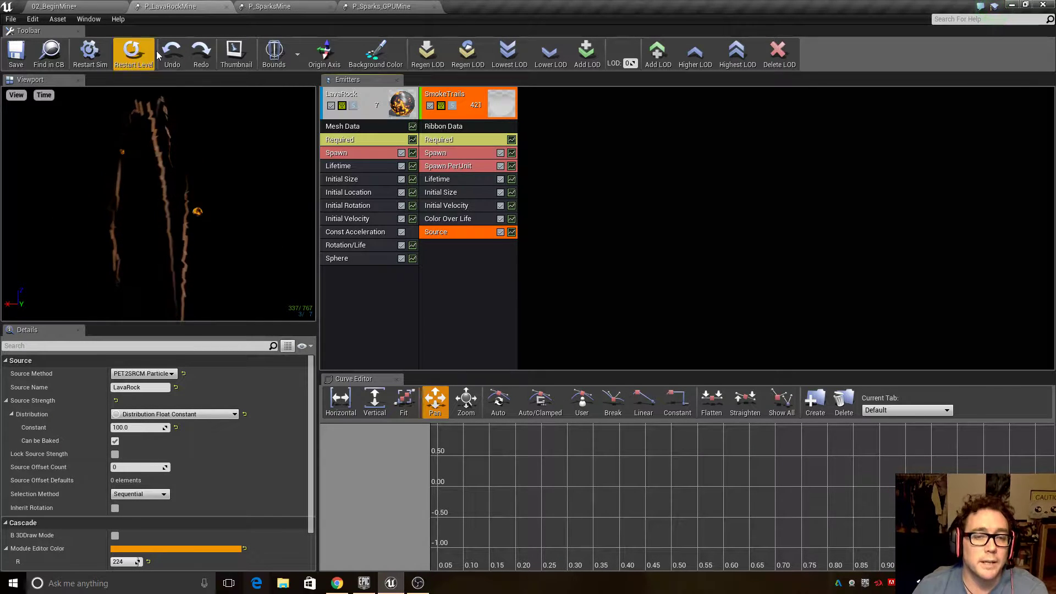
Step: Check the remaining particle course lessons in Chrome and return to the 02_BeginMine level in Unreal Editor
left_click(99, 6)
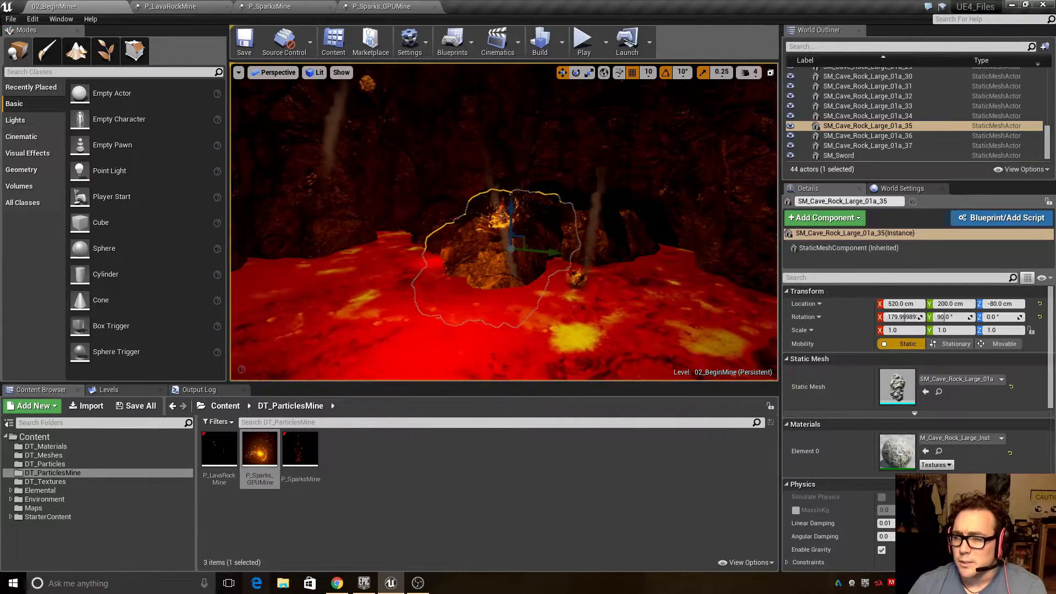
key("alt+Tab")
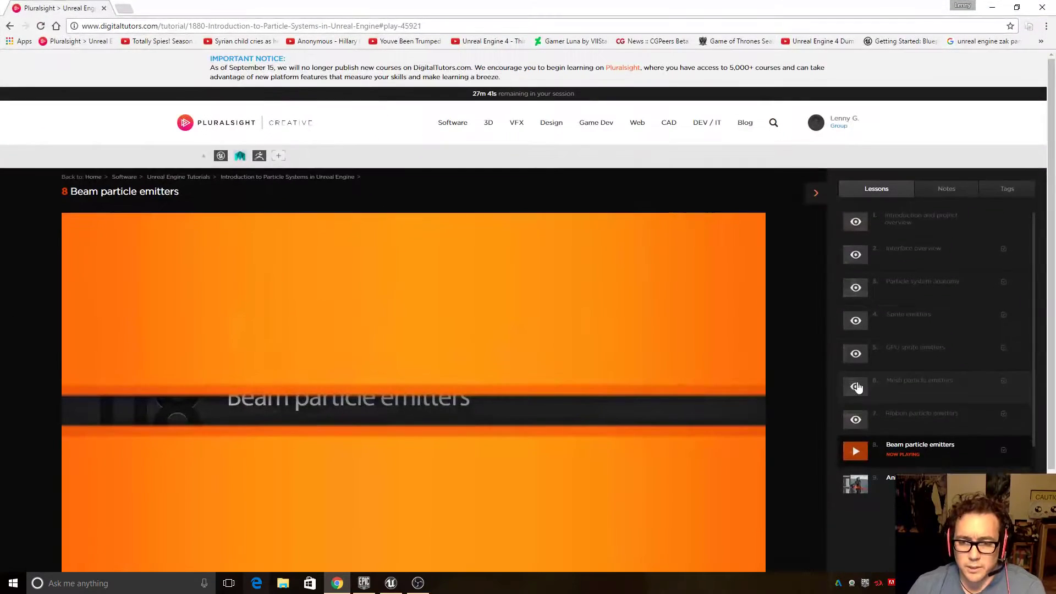
scroll(959, 421, "down", 3)
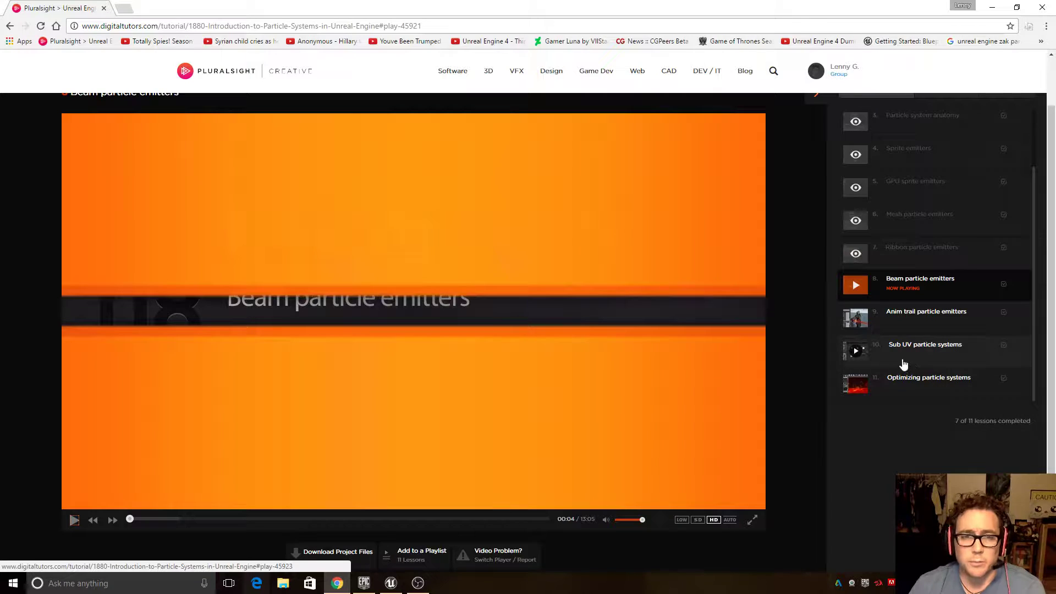
key("alt+Tab")
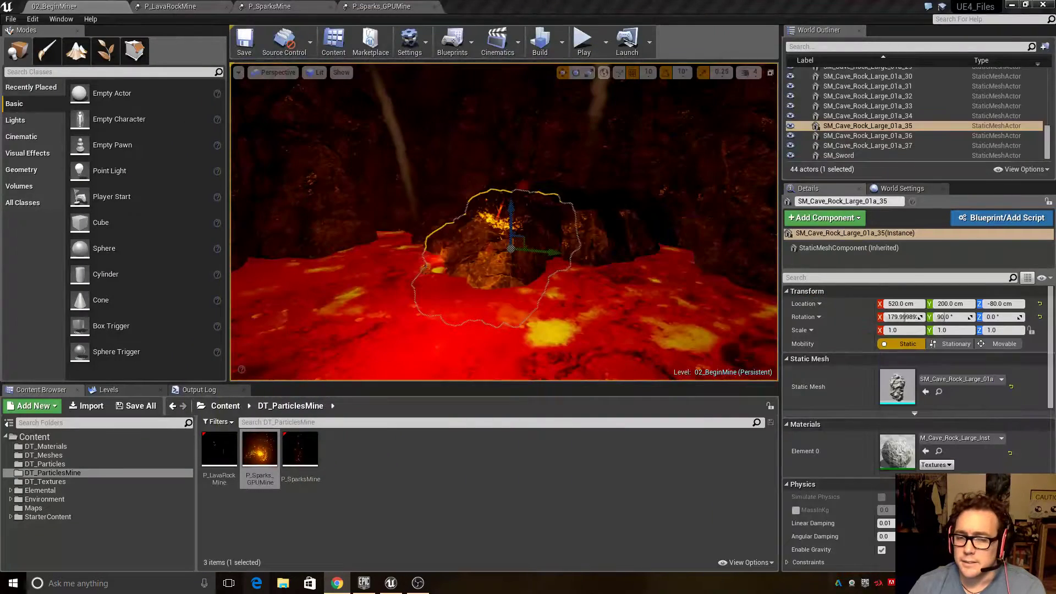